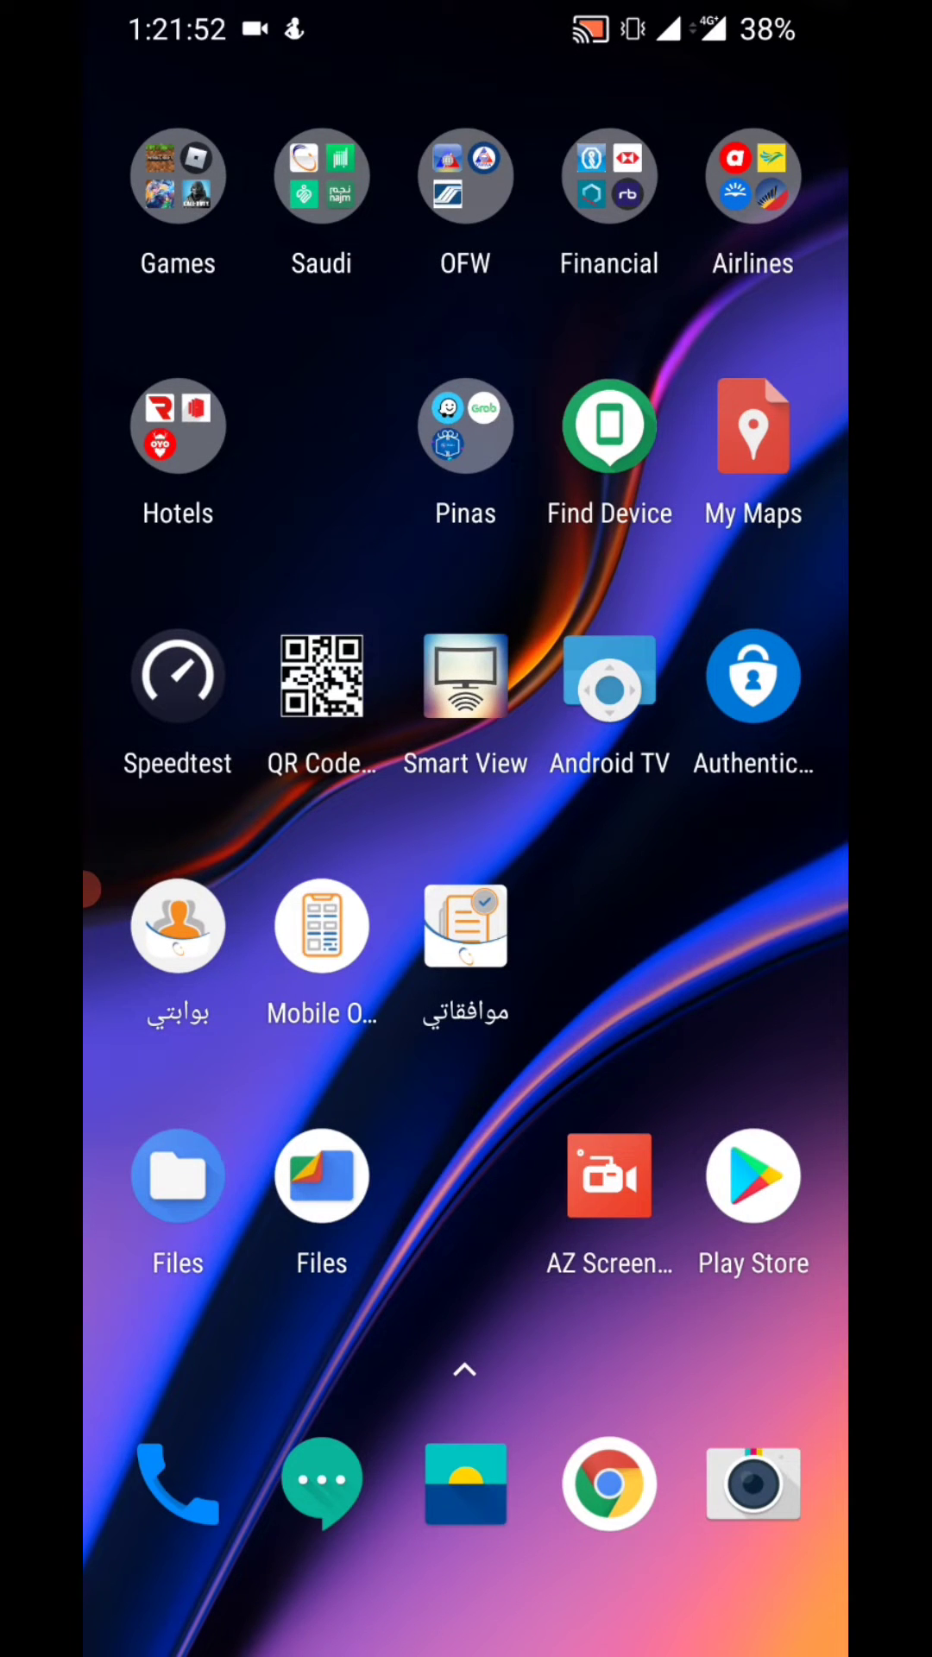
Step: Search Google Play for 'absher ind' and install the ABSHER individuals app
left_click_drag(649, 829, 389, 828)
left_click(753, 1176)
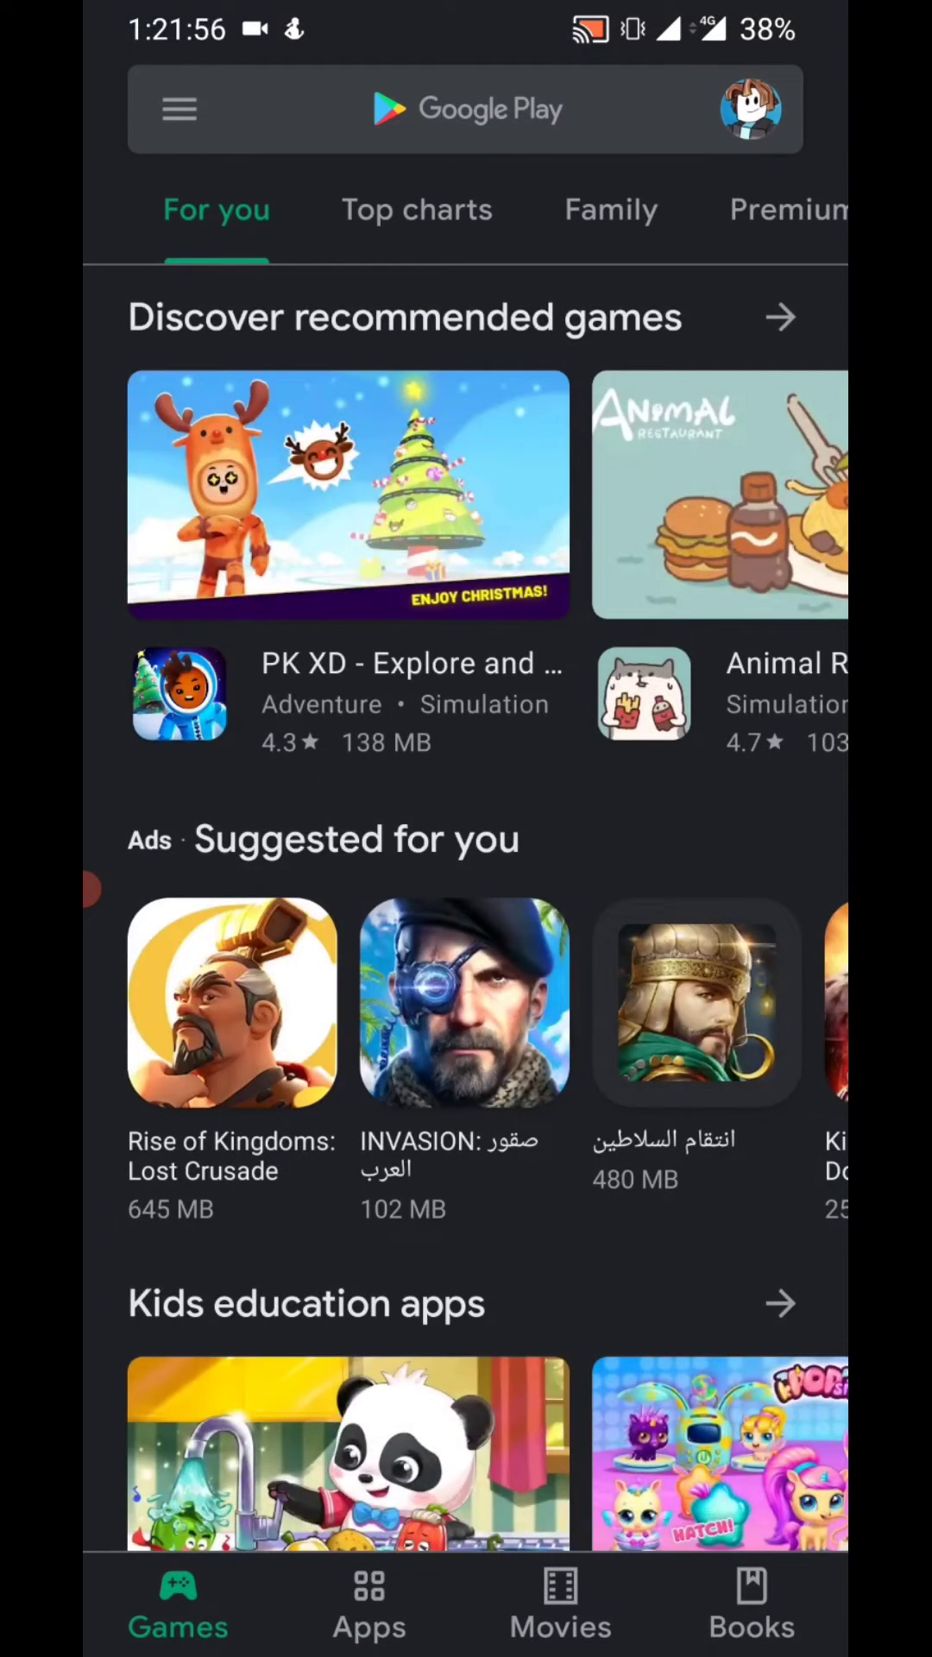
left_click(466, 109)
type("a")
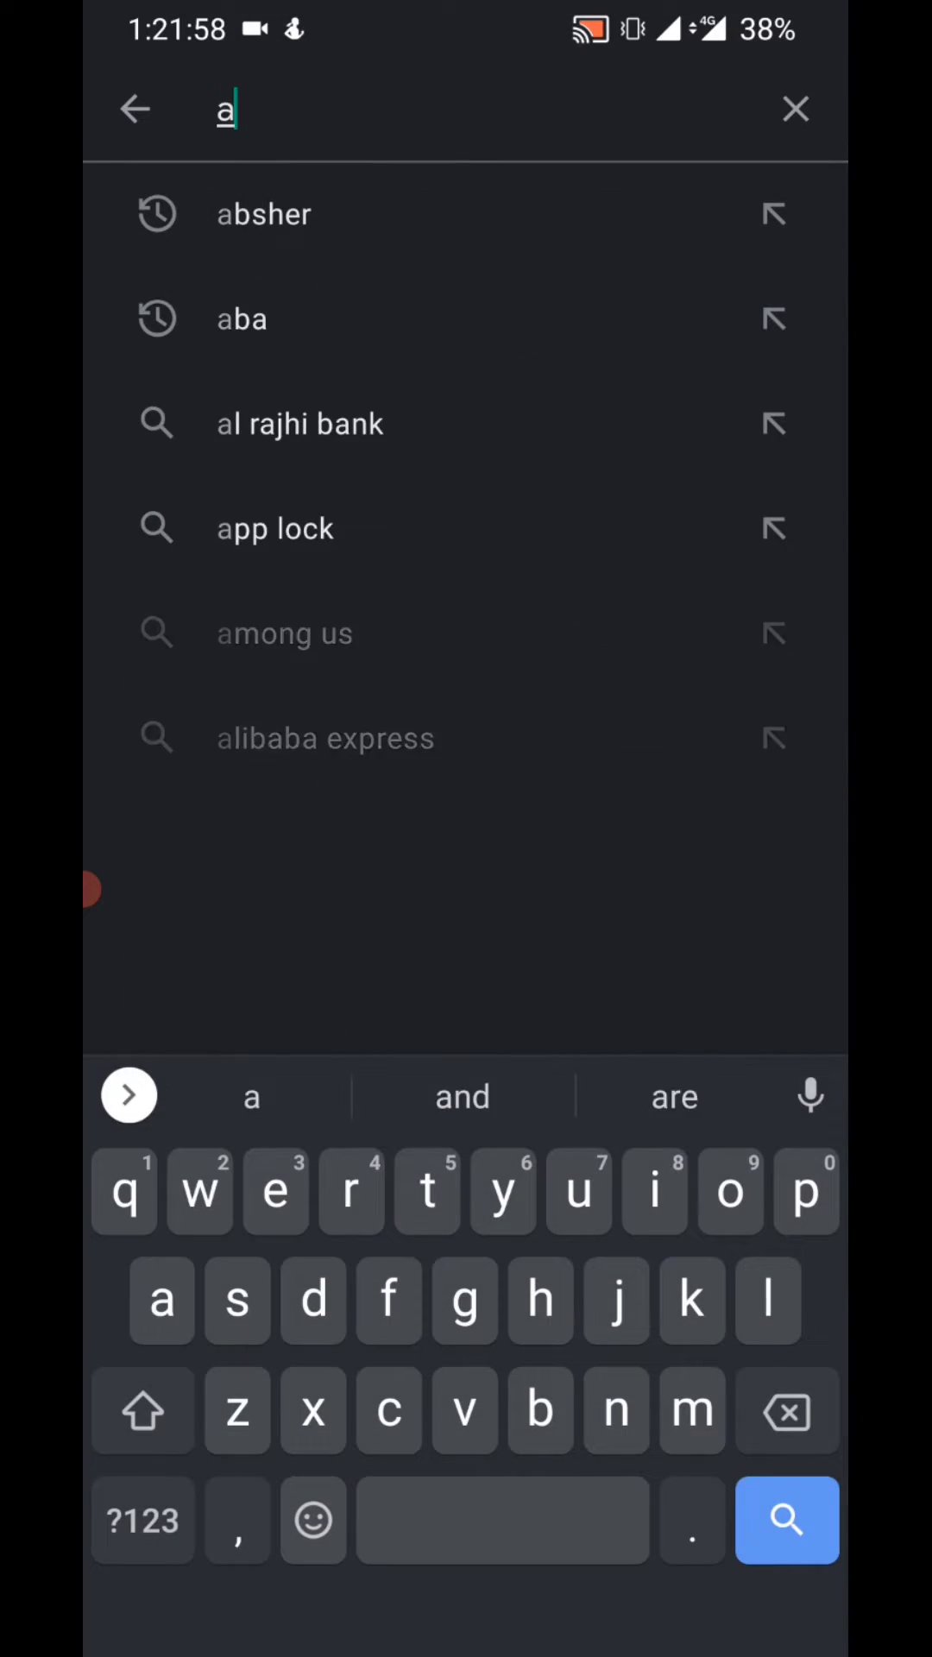
type("bsher")
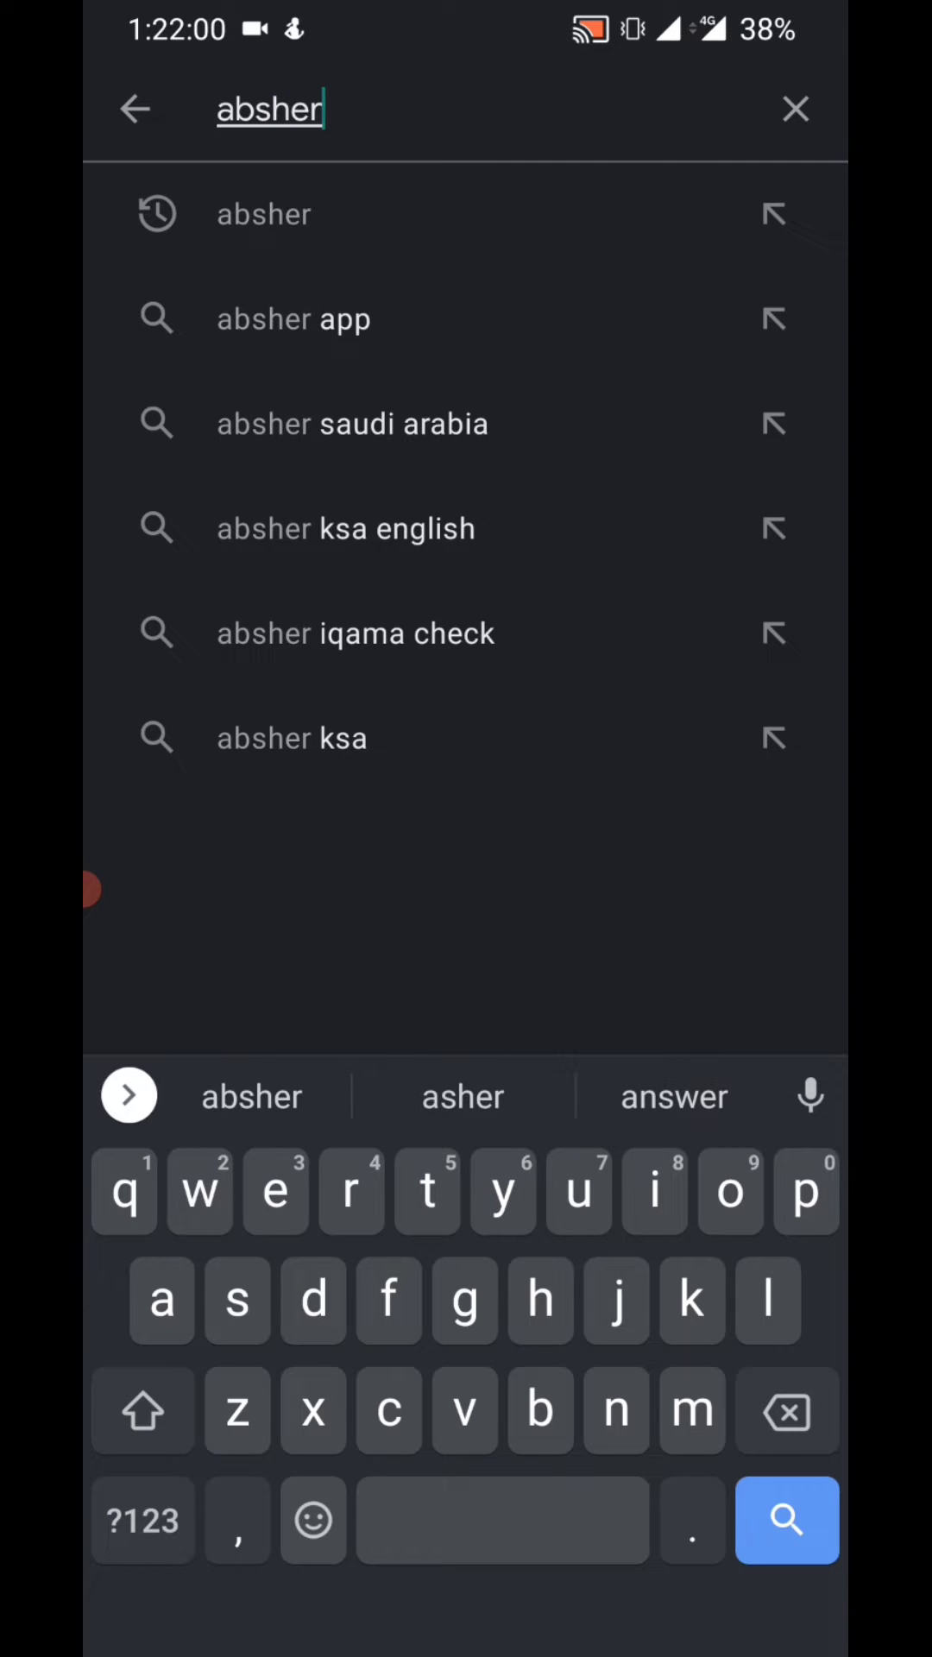
type(" i")
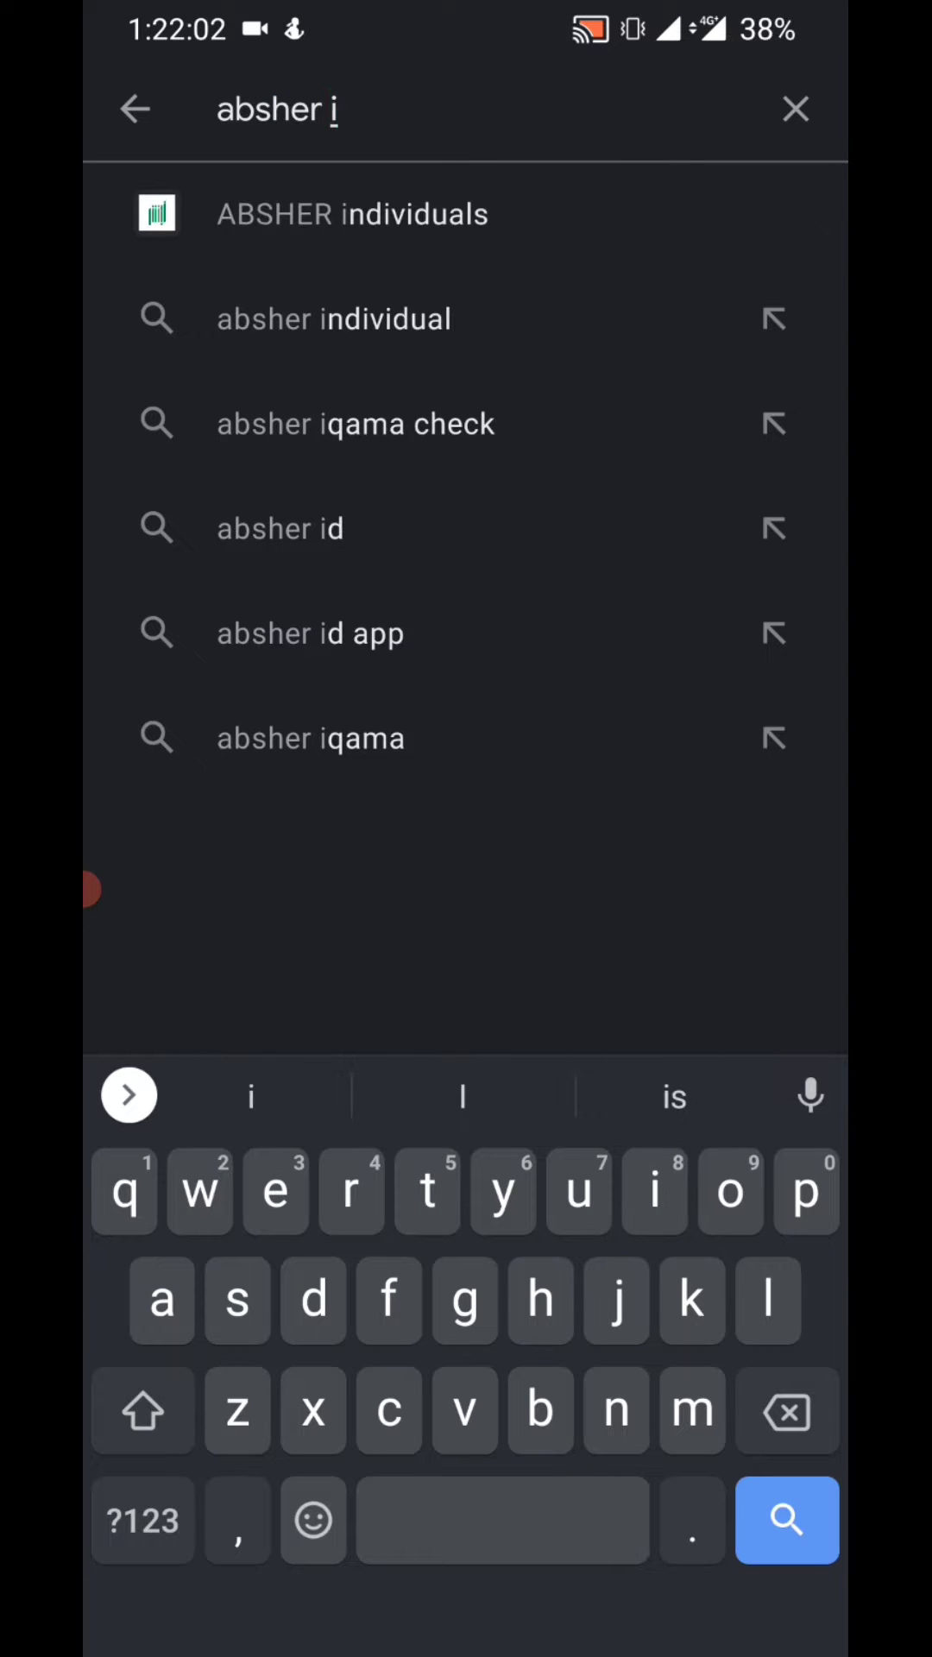
type("nd")
left_click(352, 213)
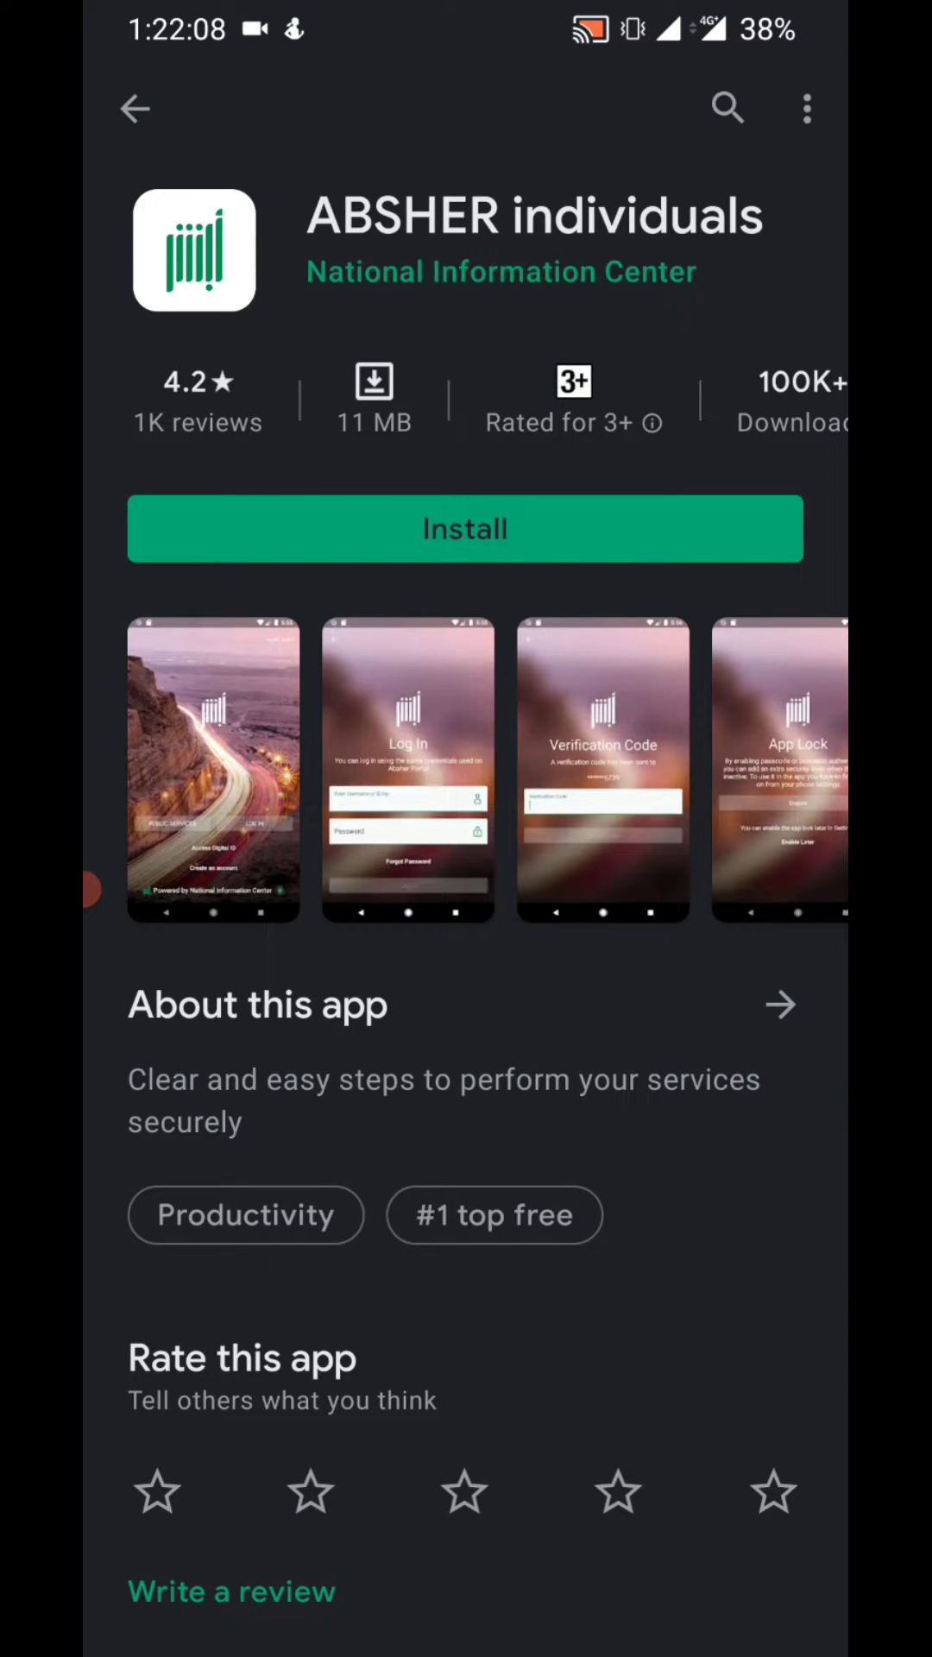
left_click(464, 528)
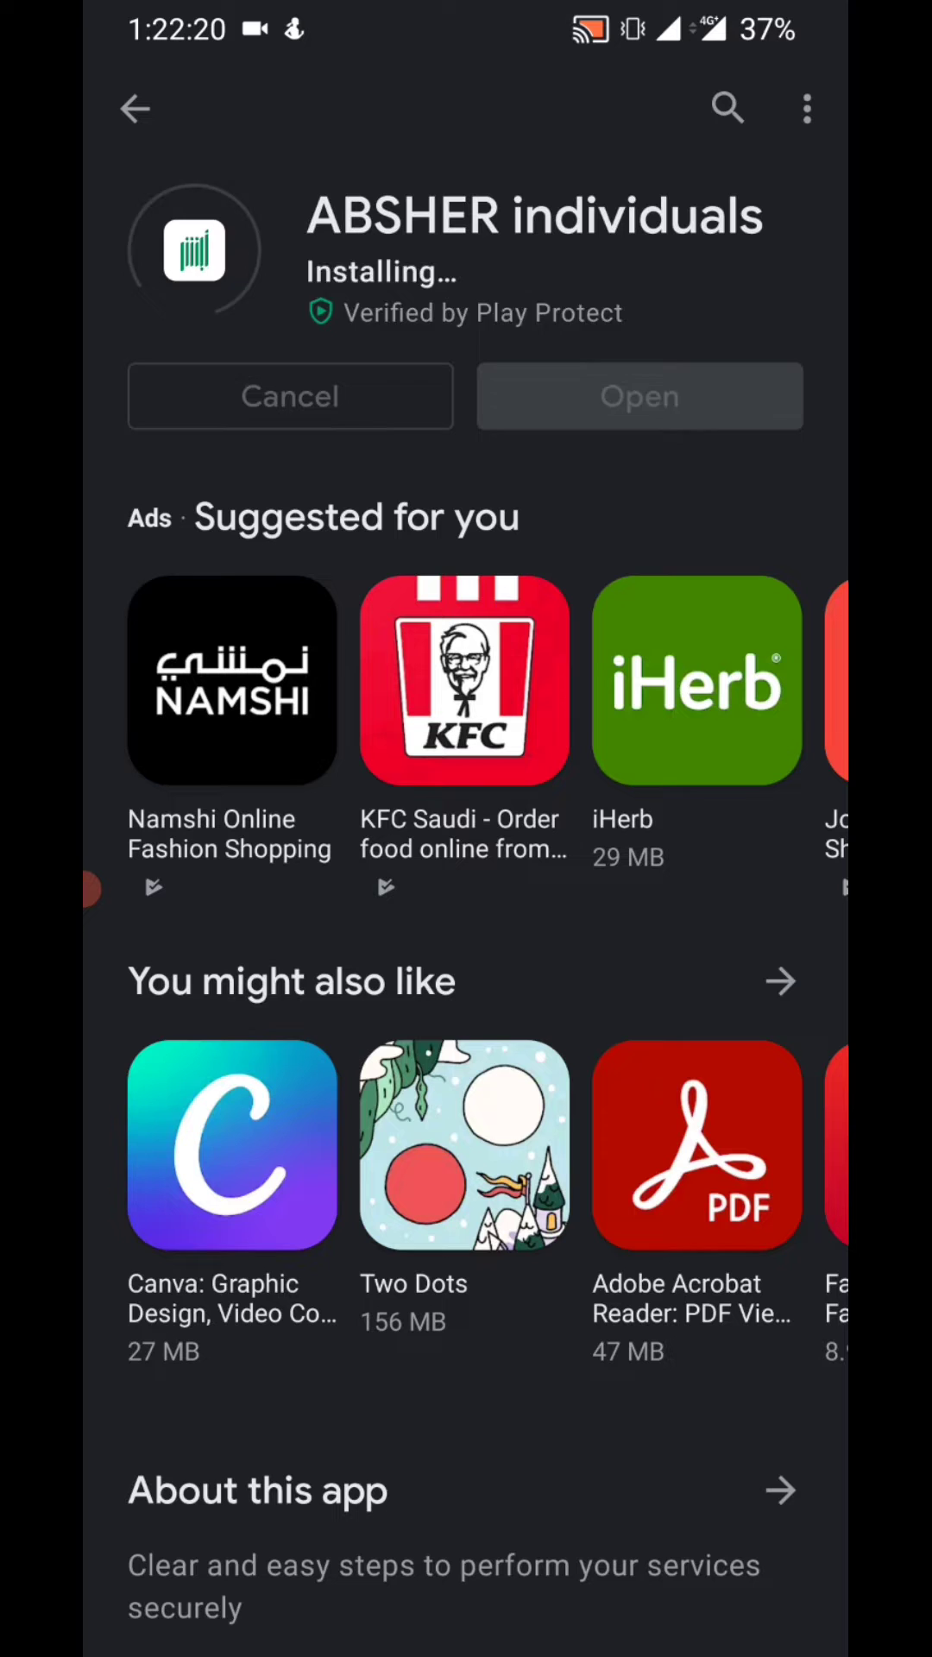
Step: Open the installed Absher app and enter the username or ID number and password
left_click(640, 385)
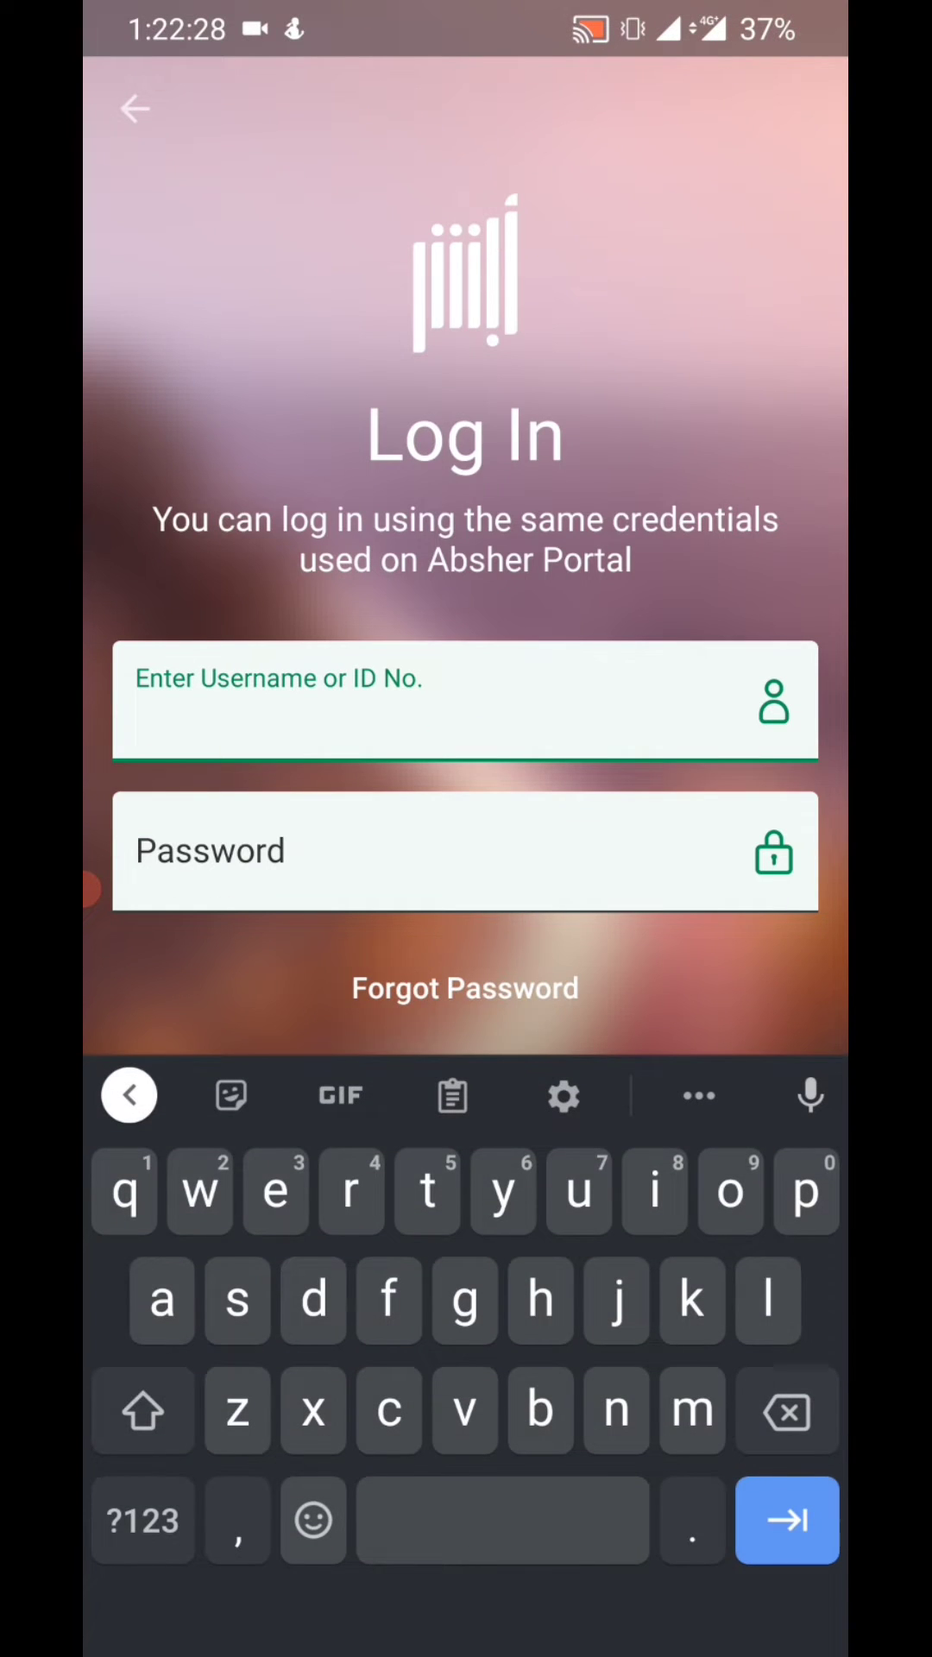
left_click(142, 1520)
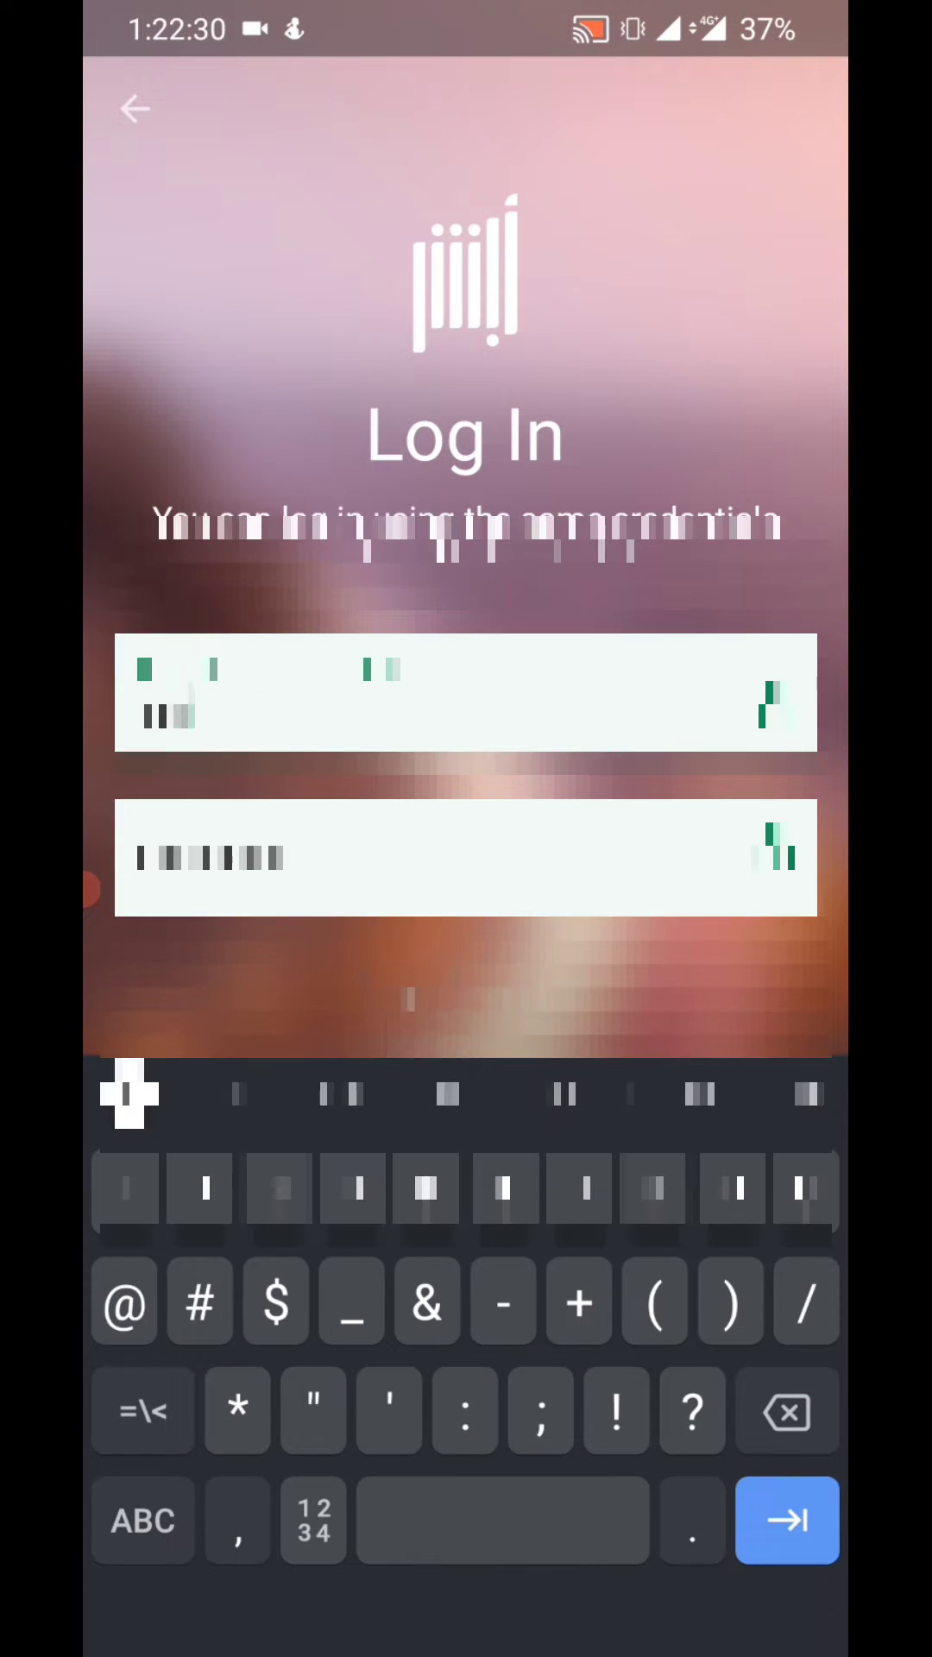
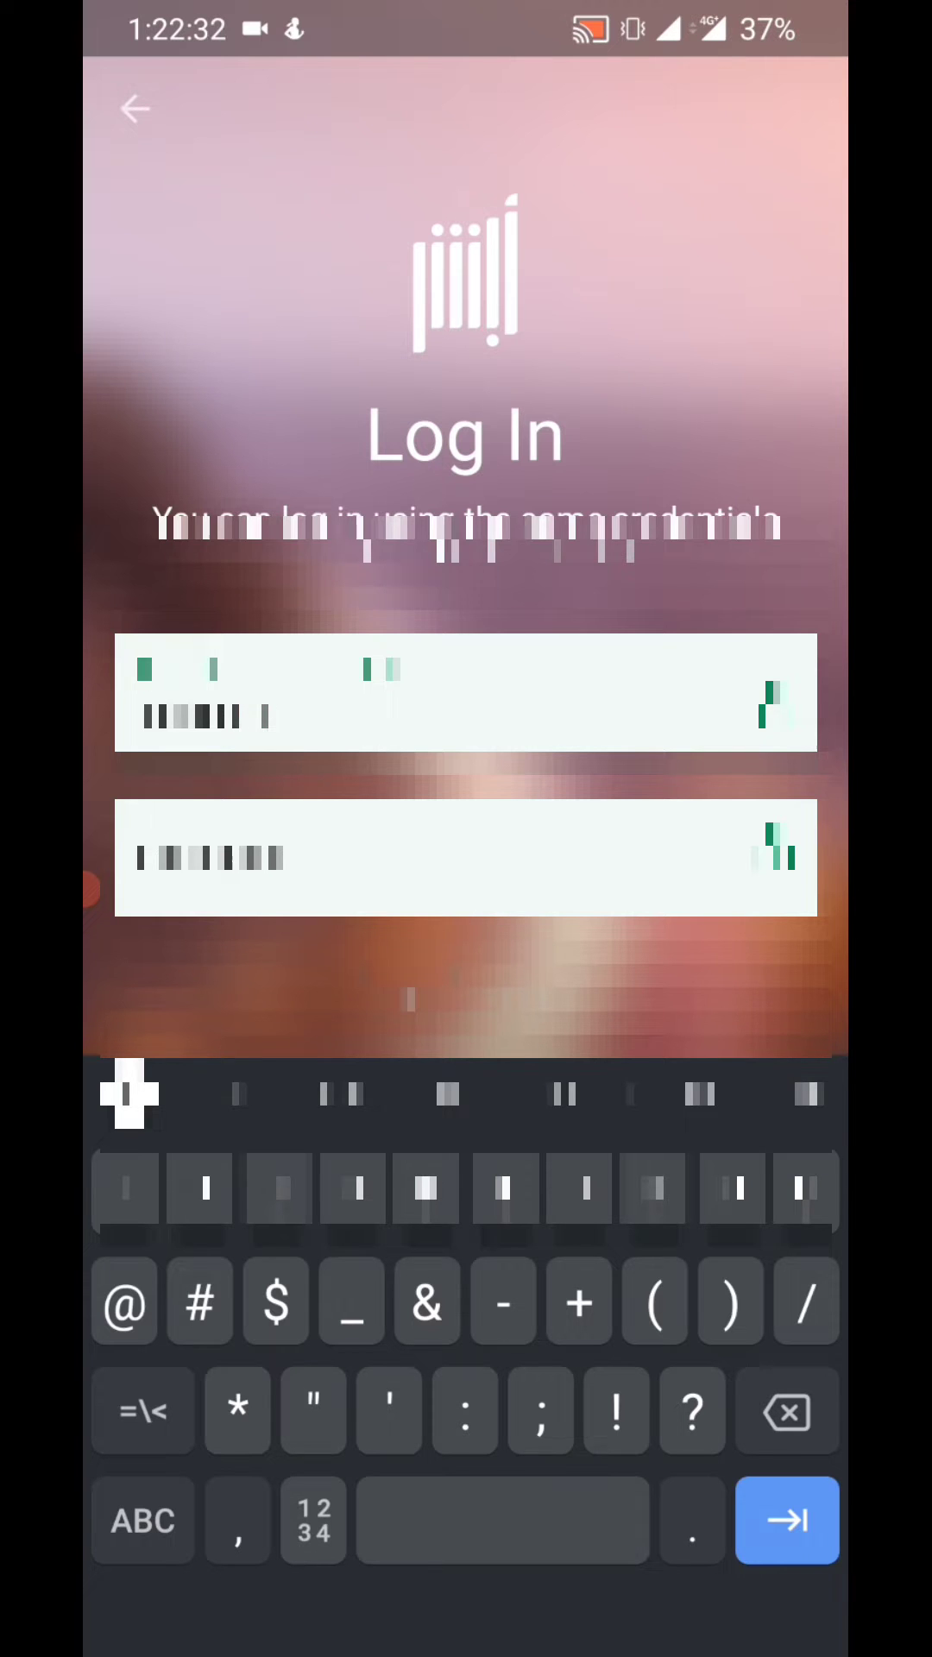
left_click(787, 1522)
left_click(142, 1412)
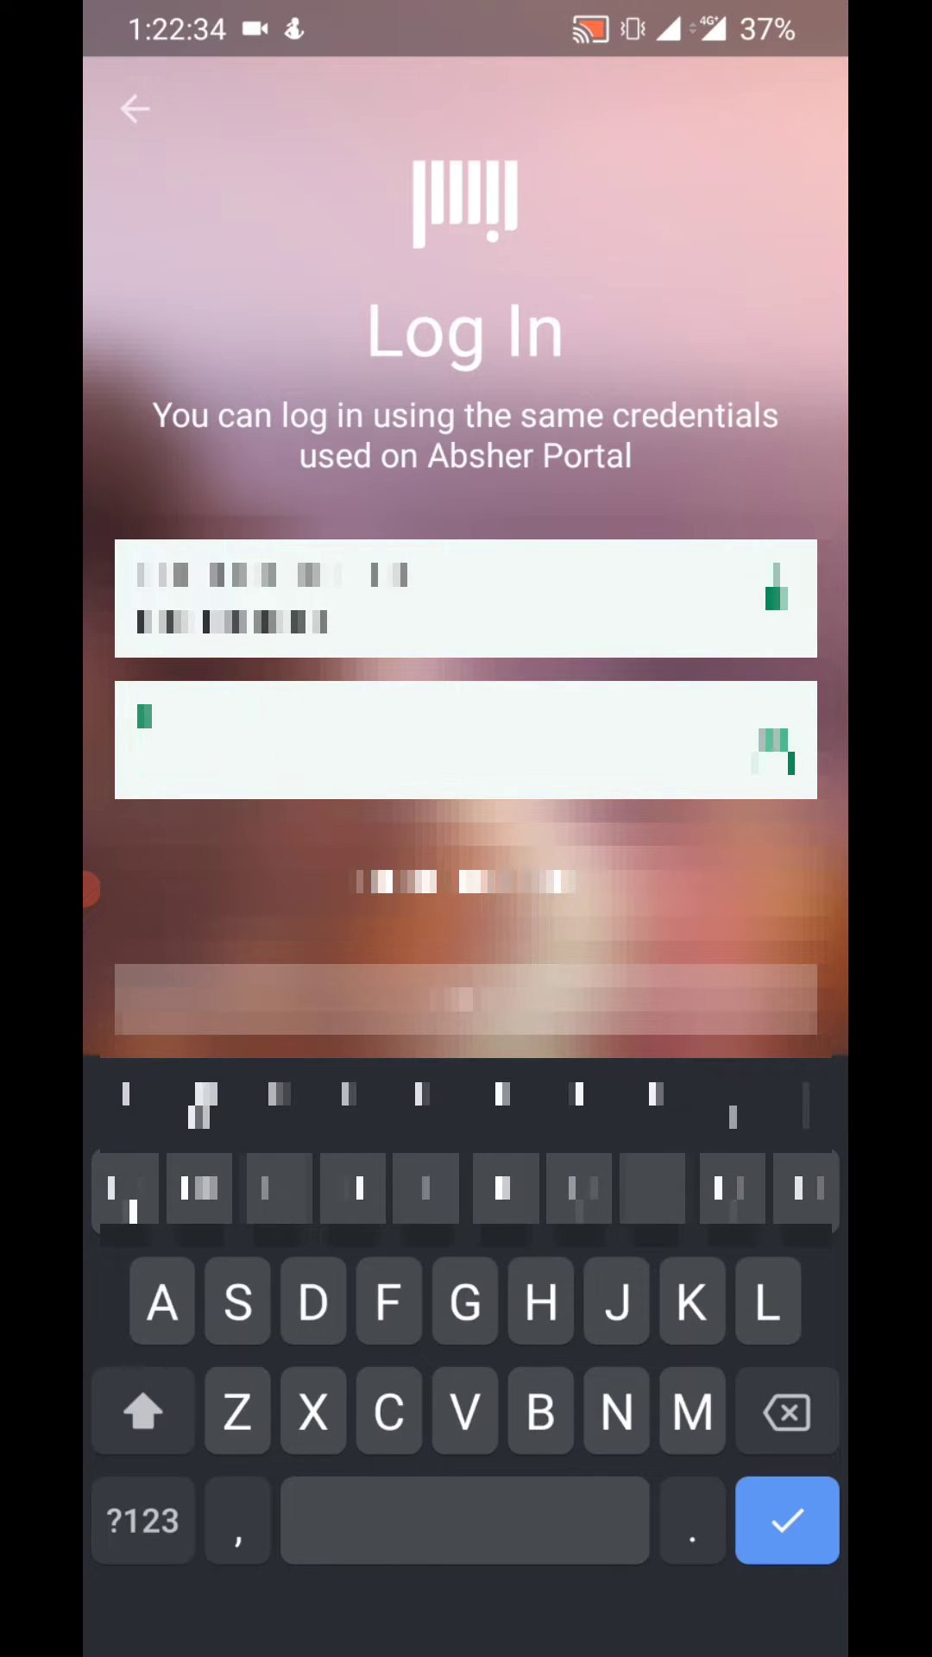
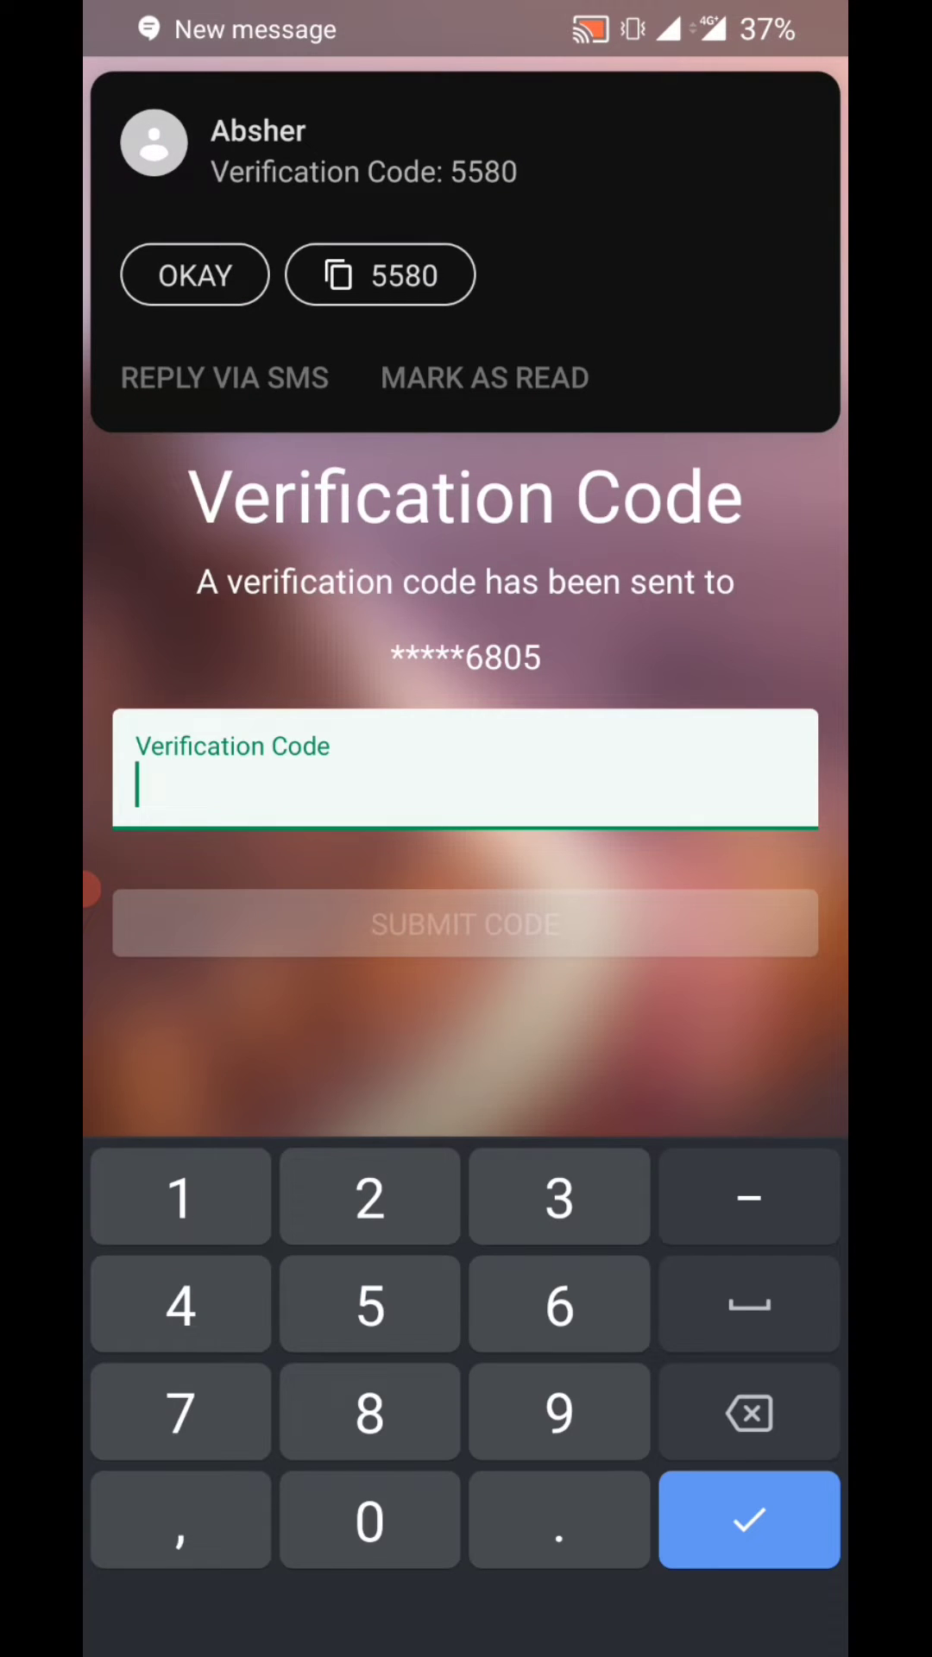
left_click(379, 275)
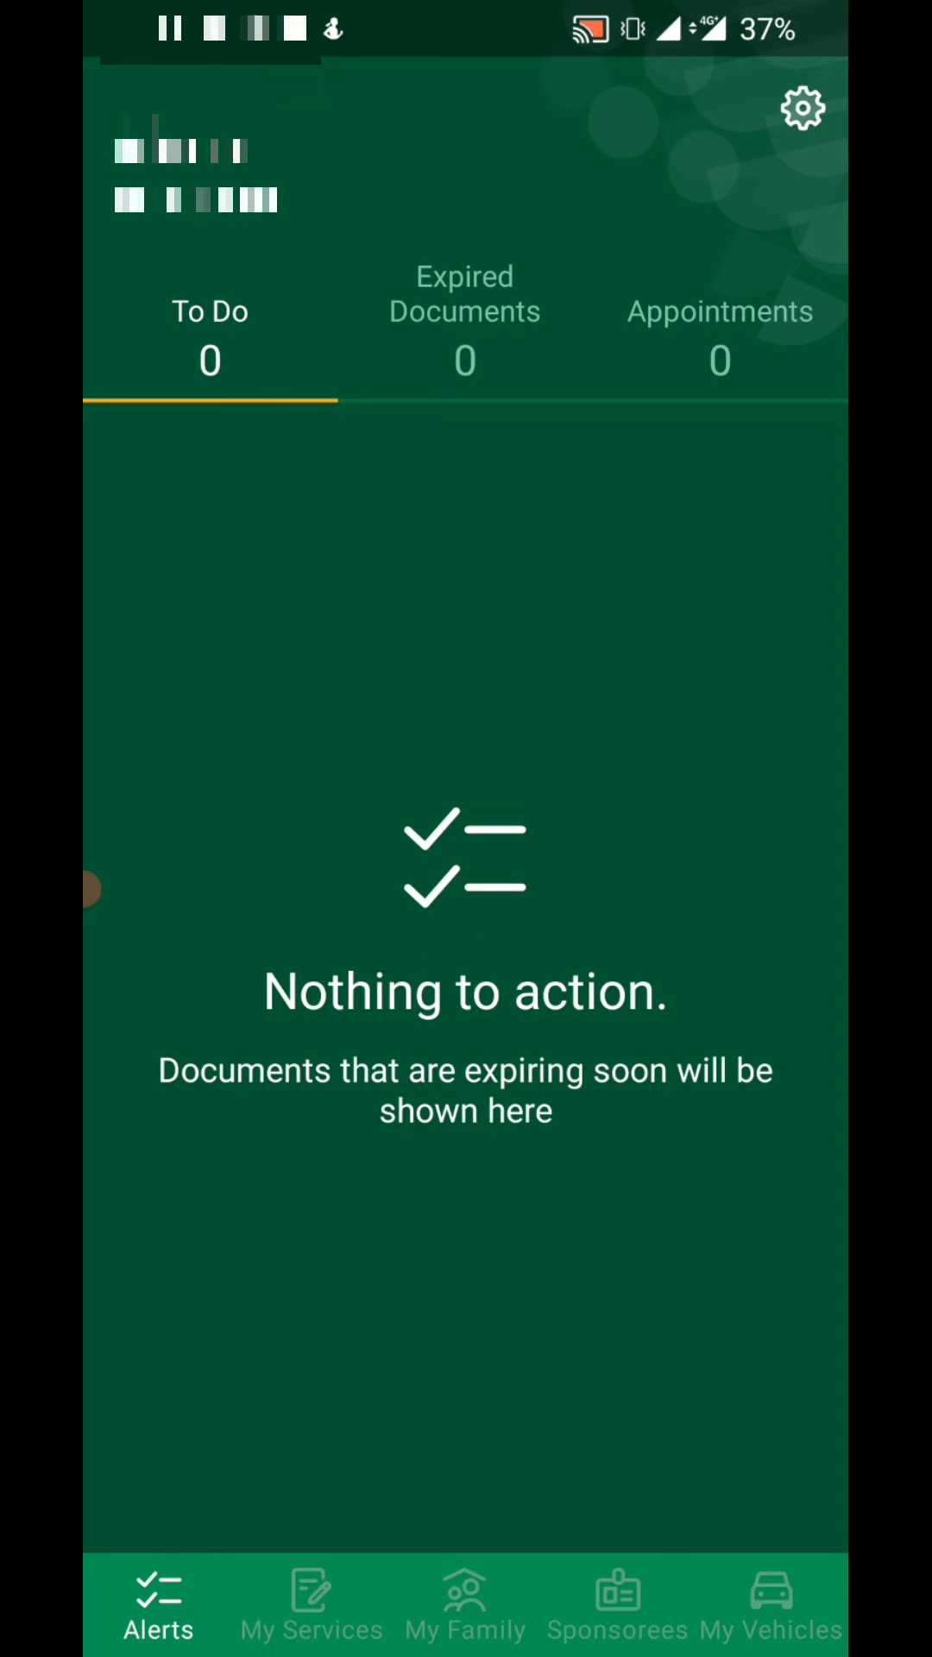
Step: Switch to the My Services page from the bottom navigation bar
left_click(312, 1607)
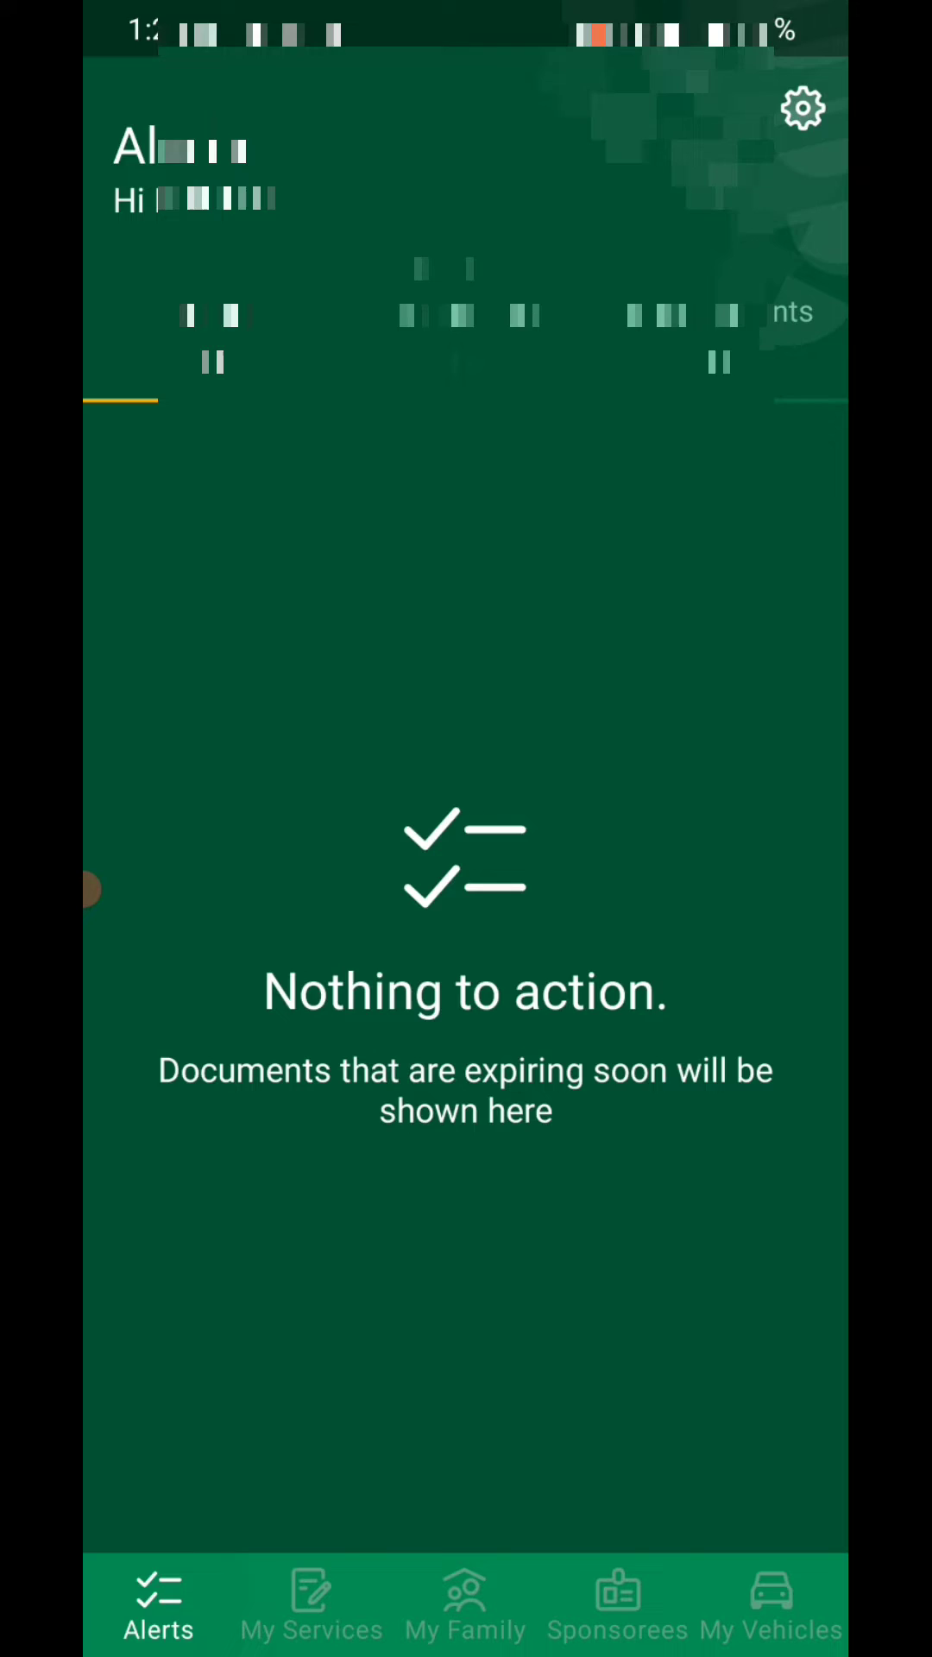
left_click(312, 1606)
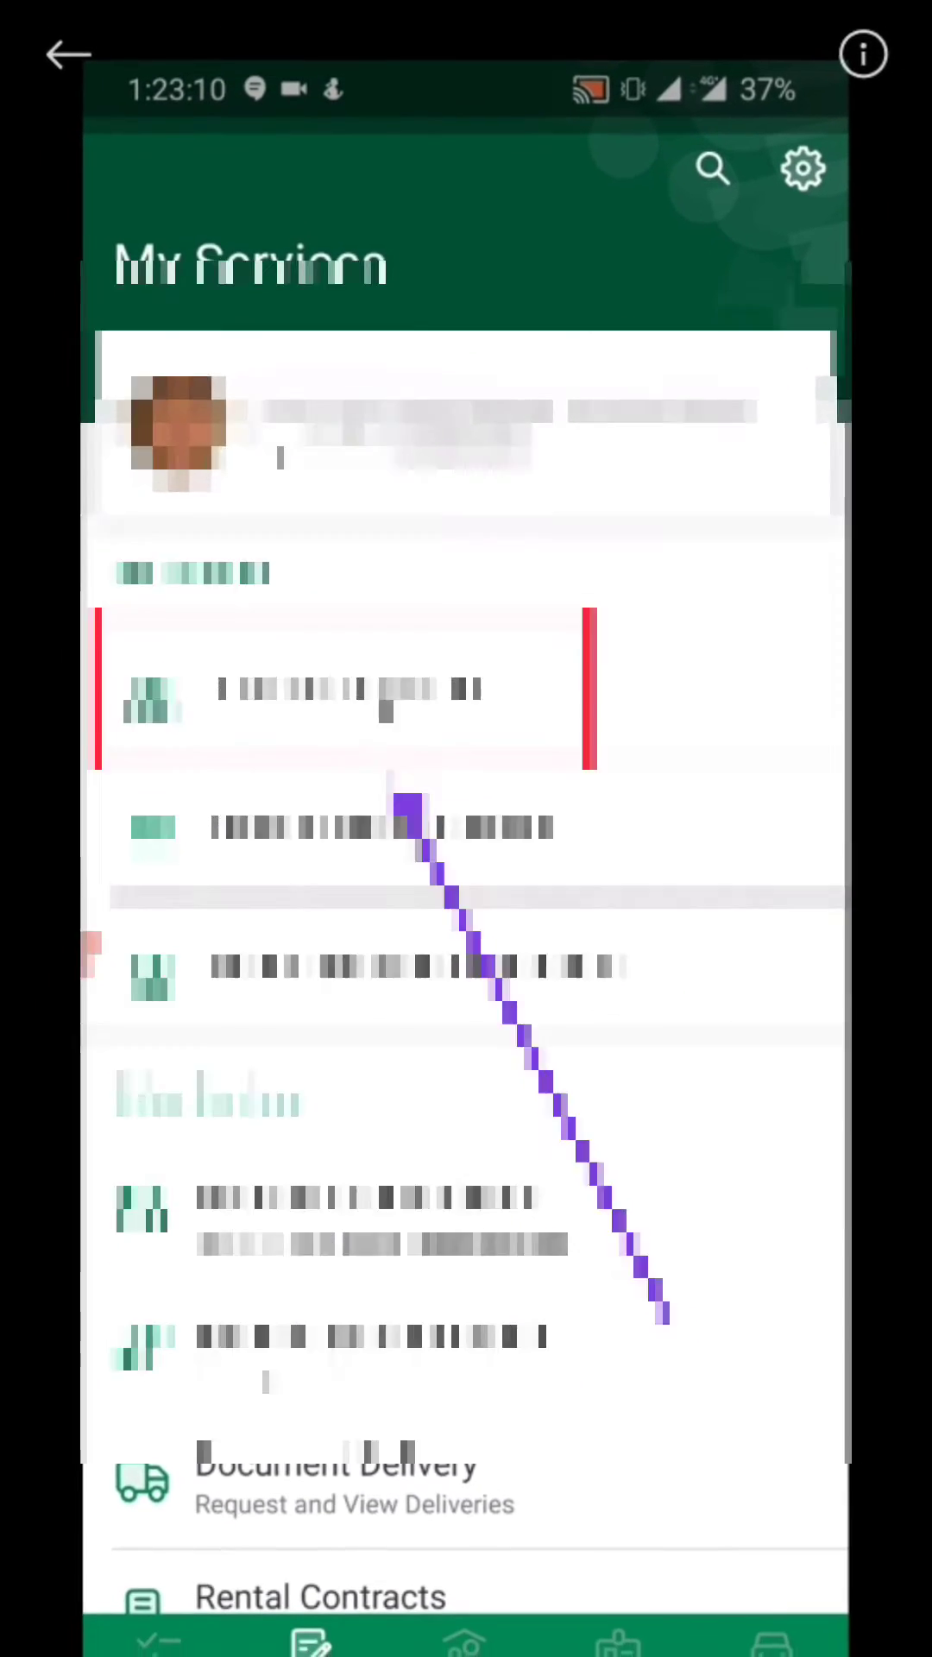
Step: Open the Resident Digital ID entry in My Services
left_click(347, 697)
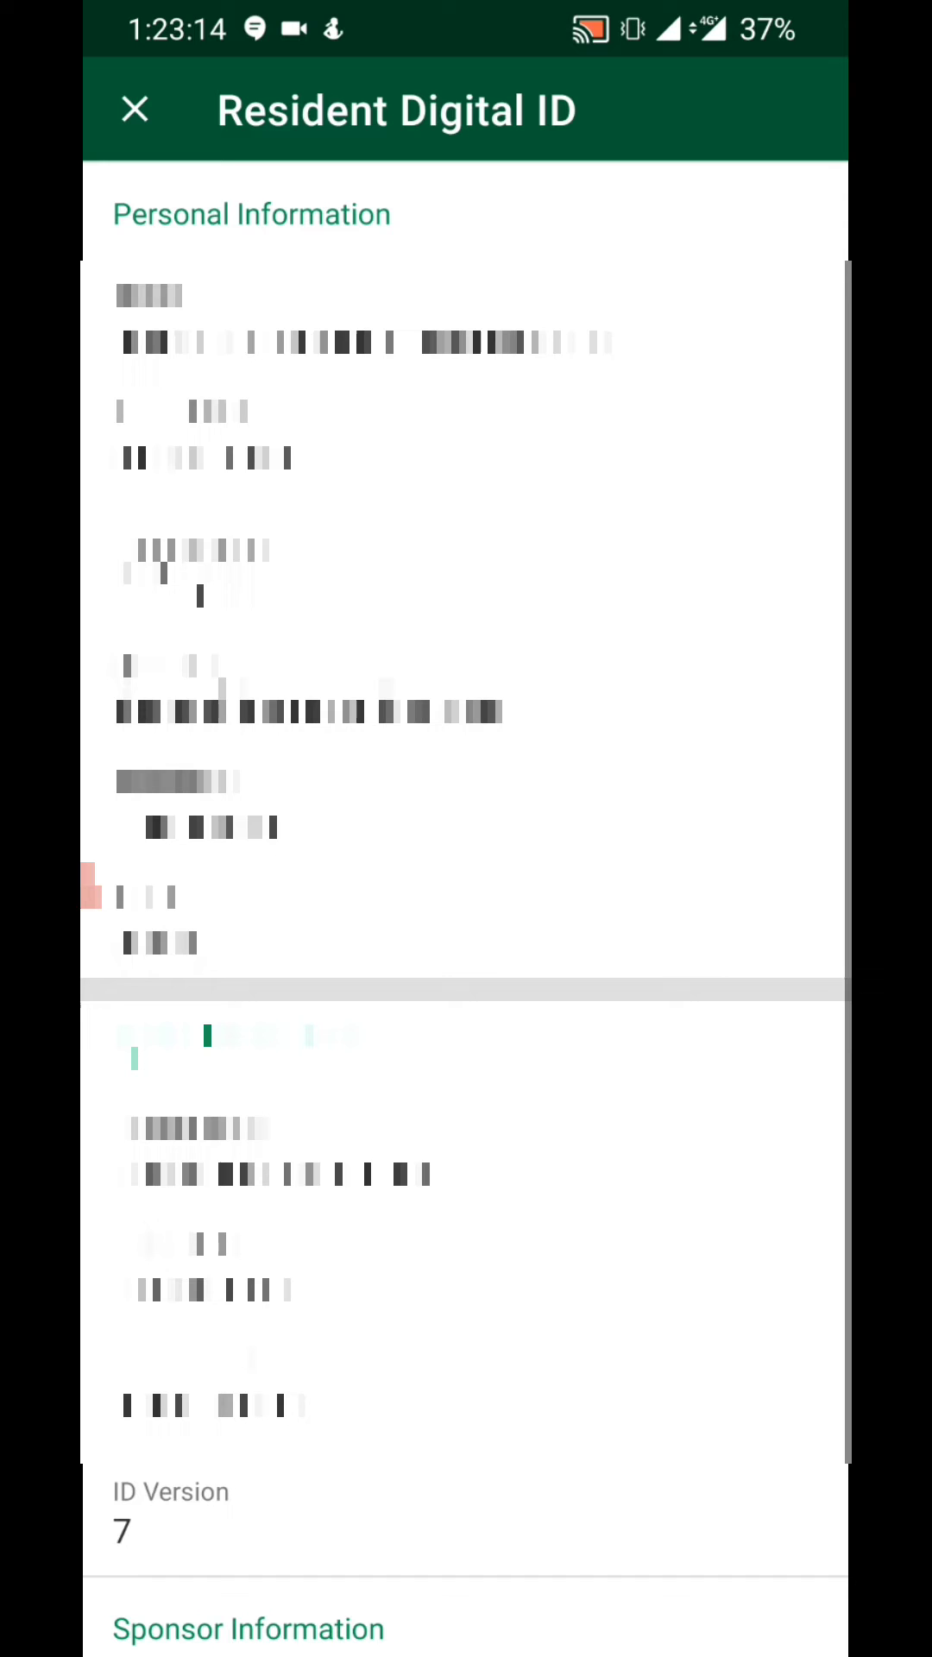
scroll(466, 907, "down", 5)
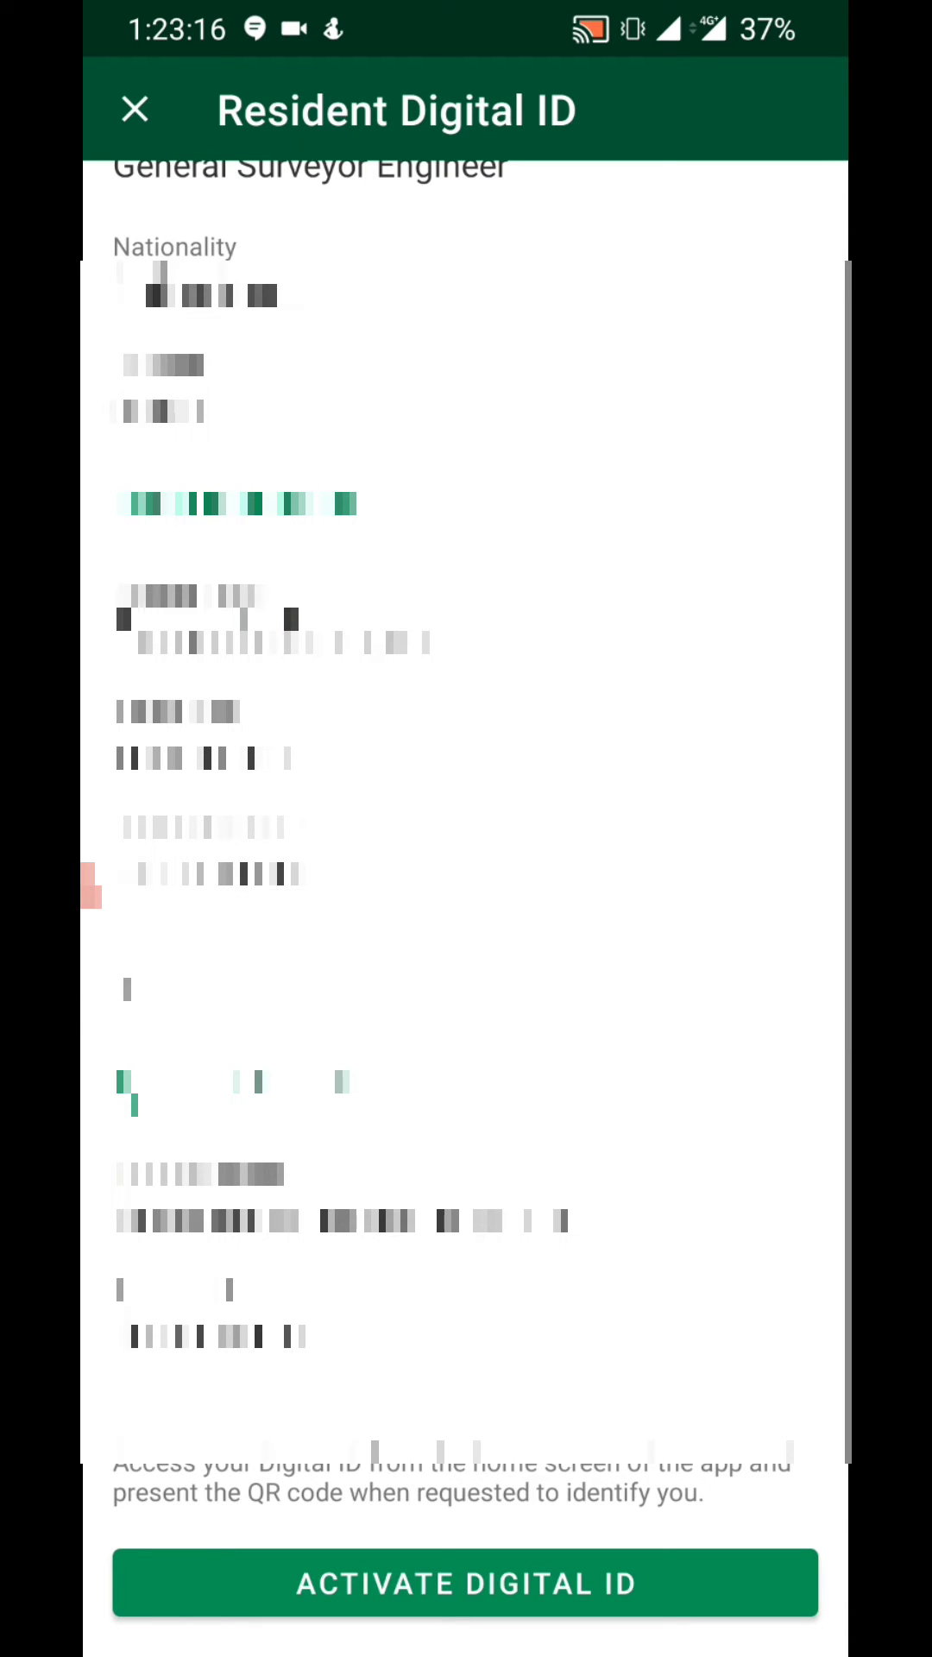
scroll(466, 907, "up", 5)
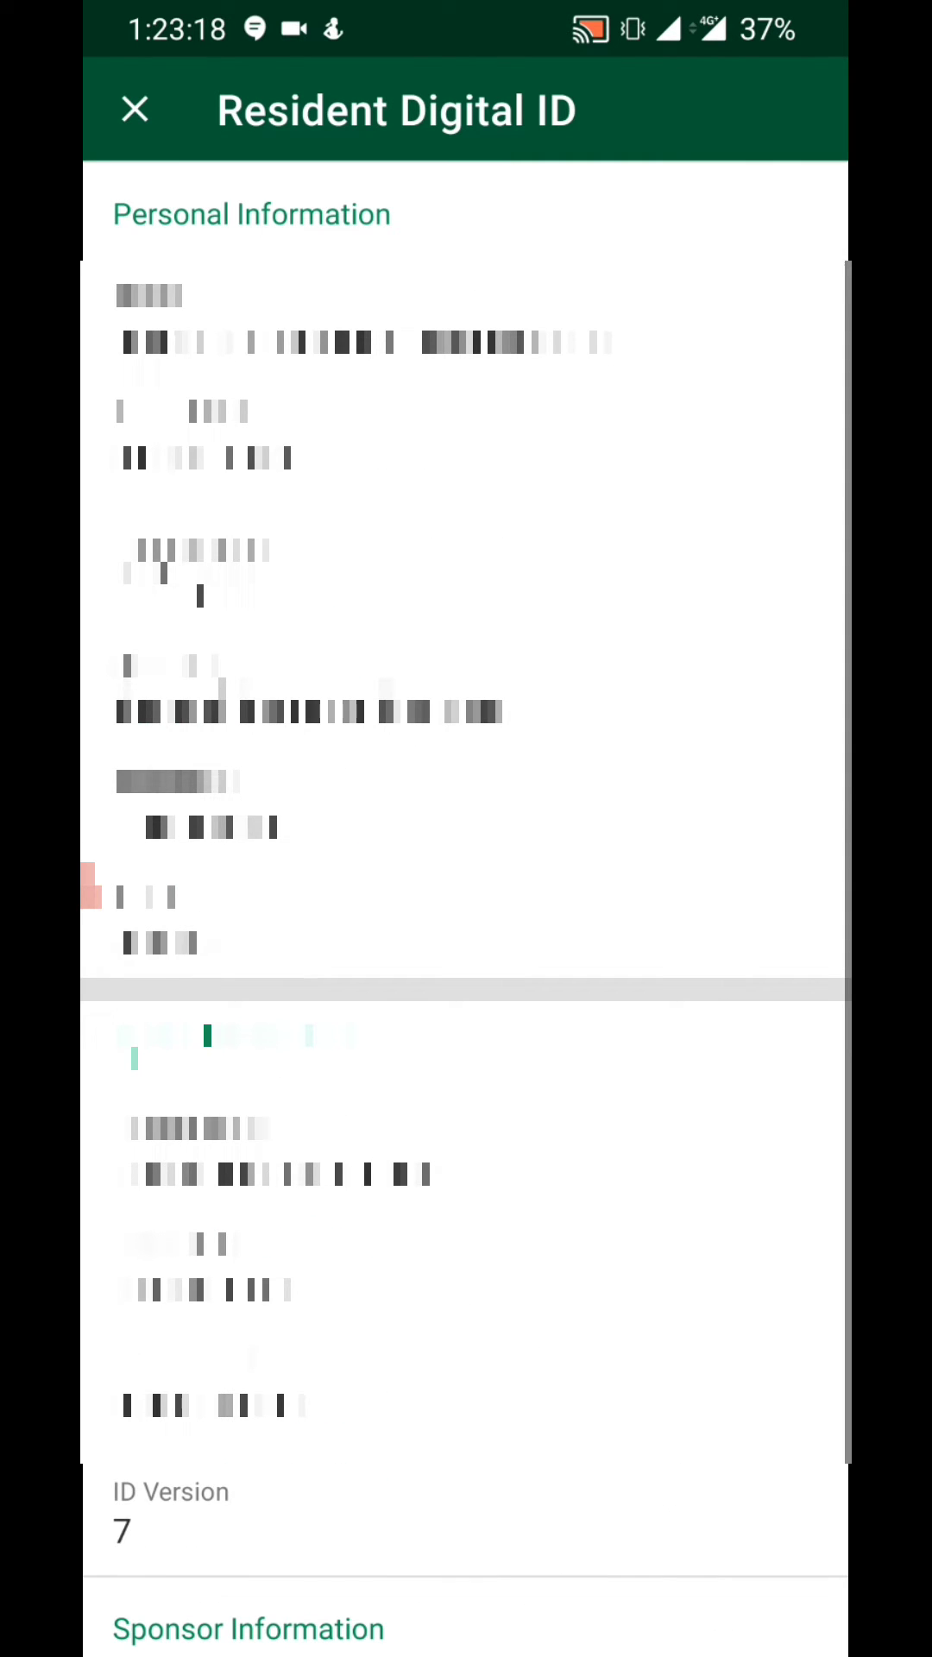
scroll(466, 907, "down", 5)
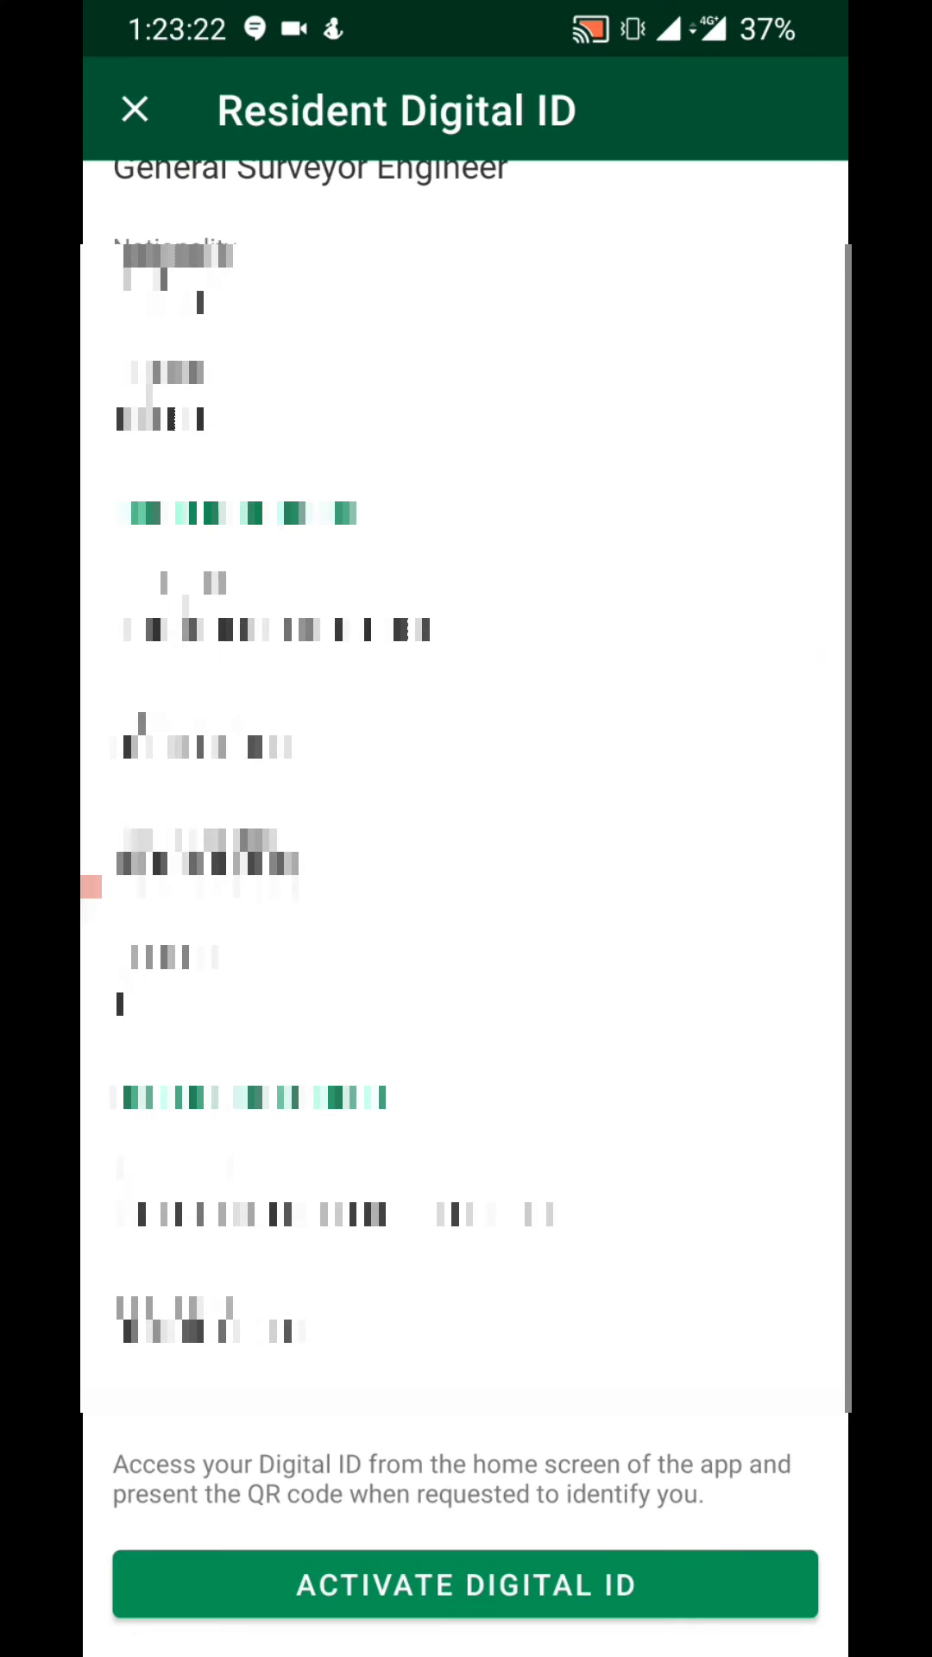
Step: Start Resident Digital ID activation with the ACTIVATE DIGITAL ID button
left_click(466, 1584)
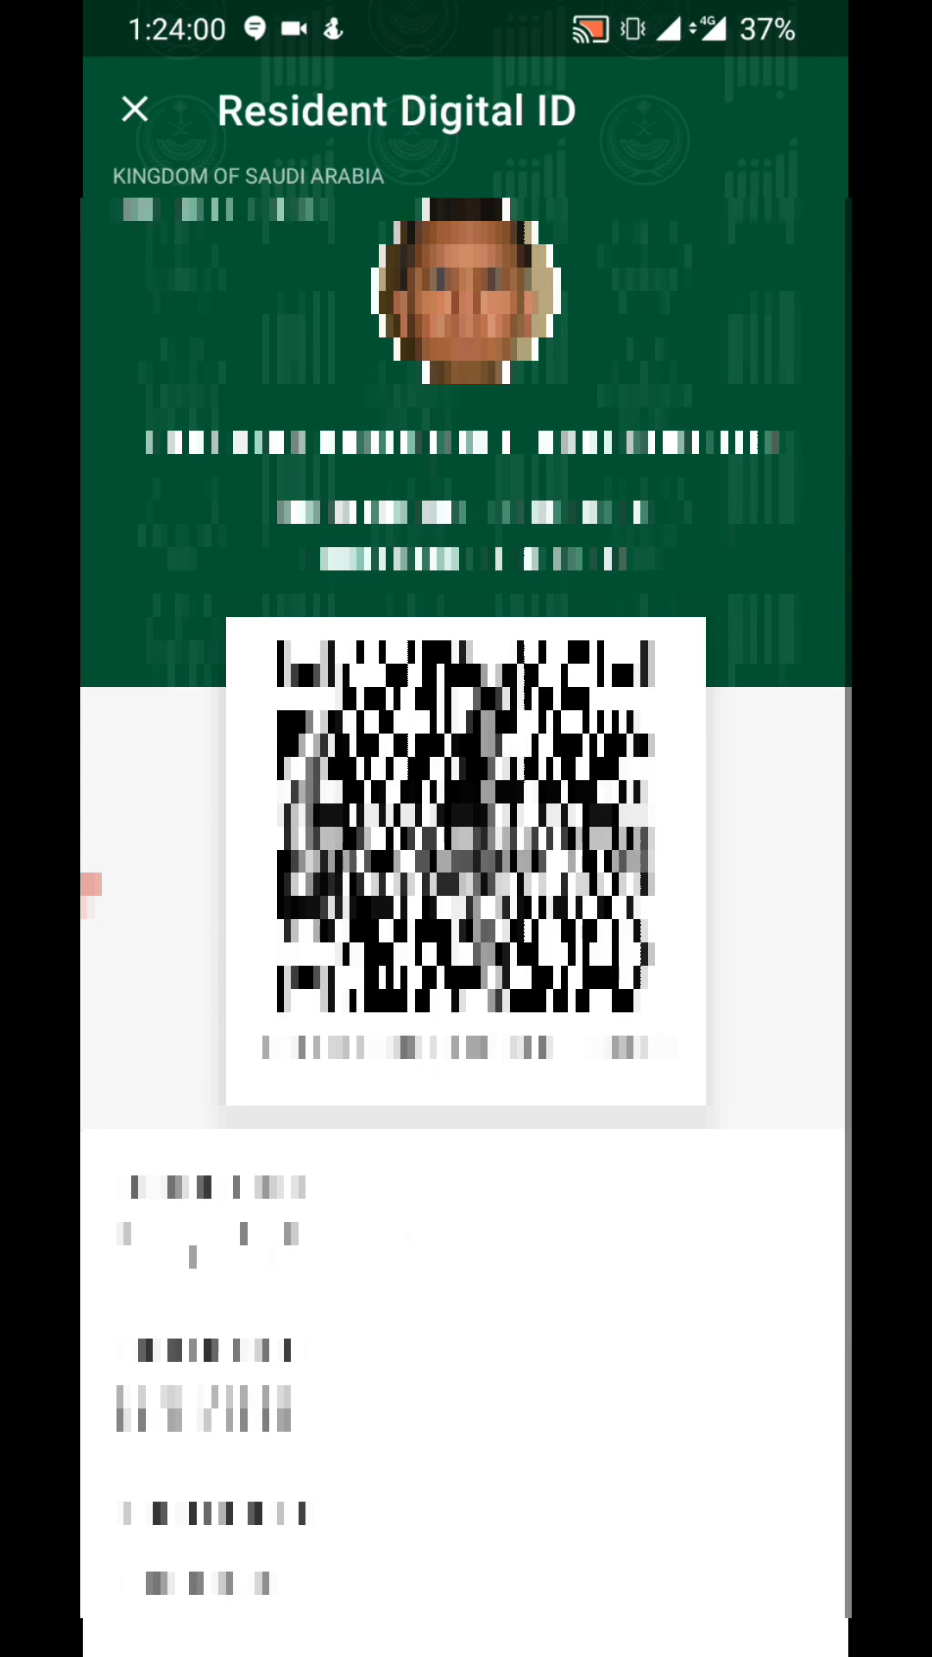
Step: Close the Resident Digital ID card and go to the My Family members page
left_click(135, 110)
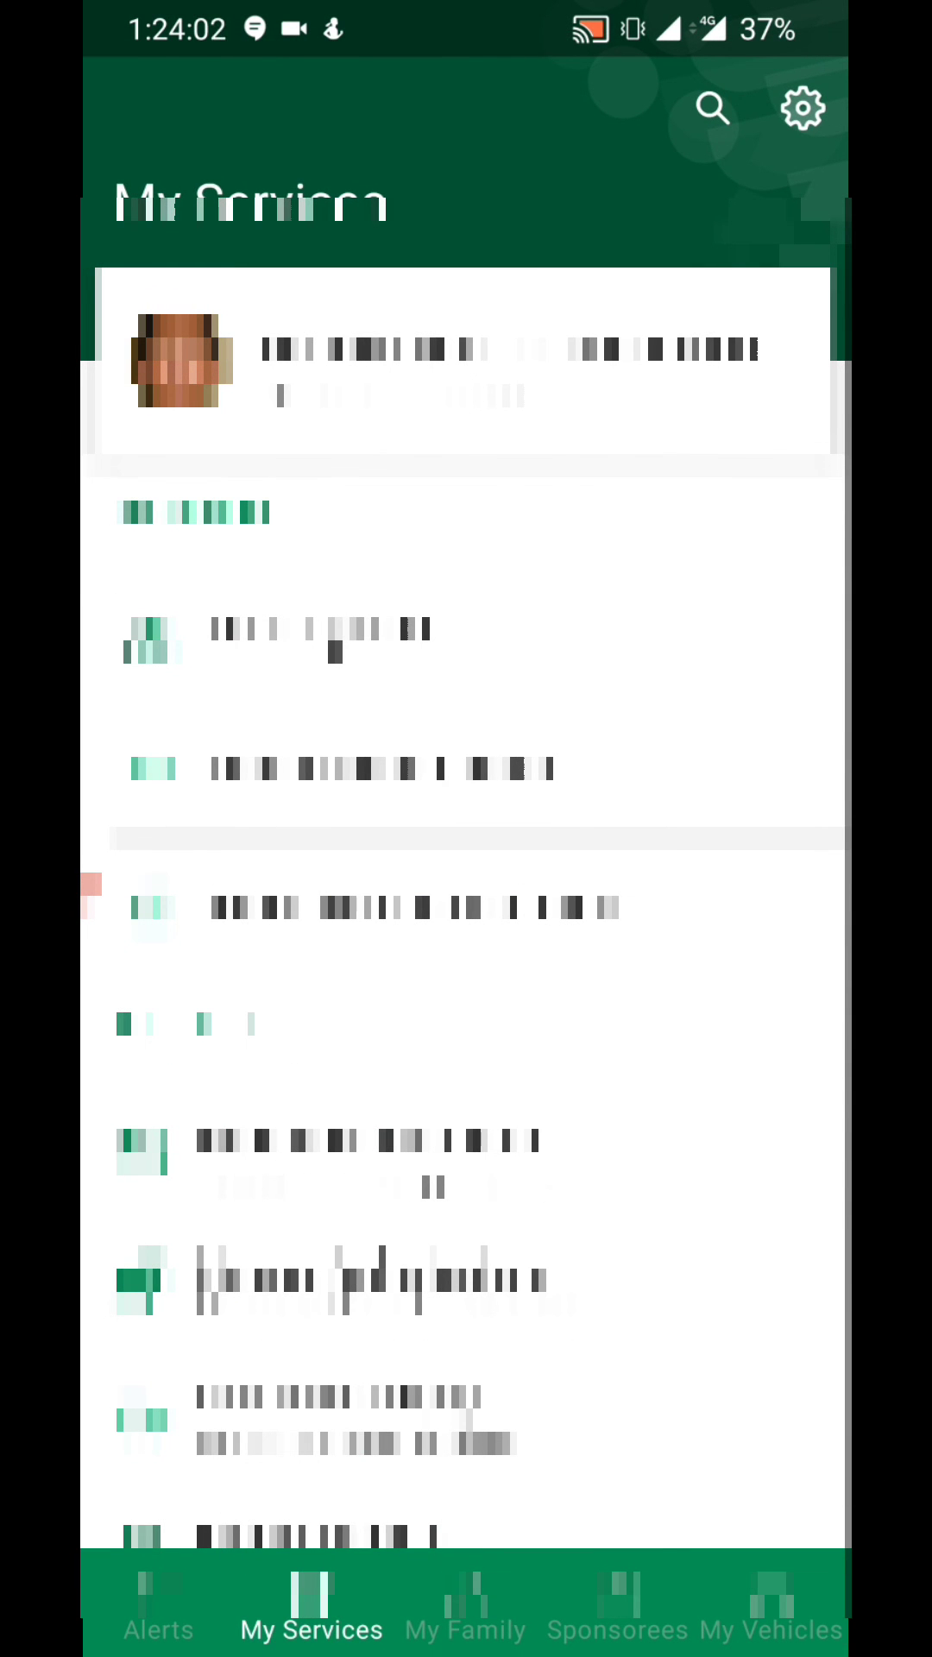
left_click(464, 1606)
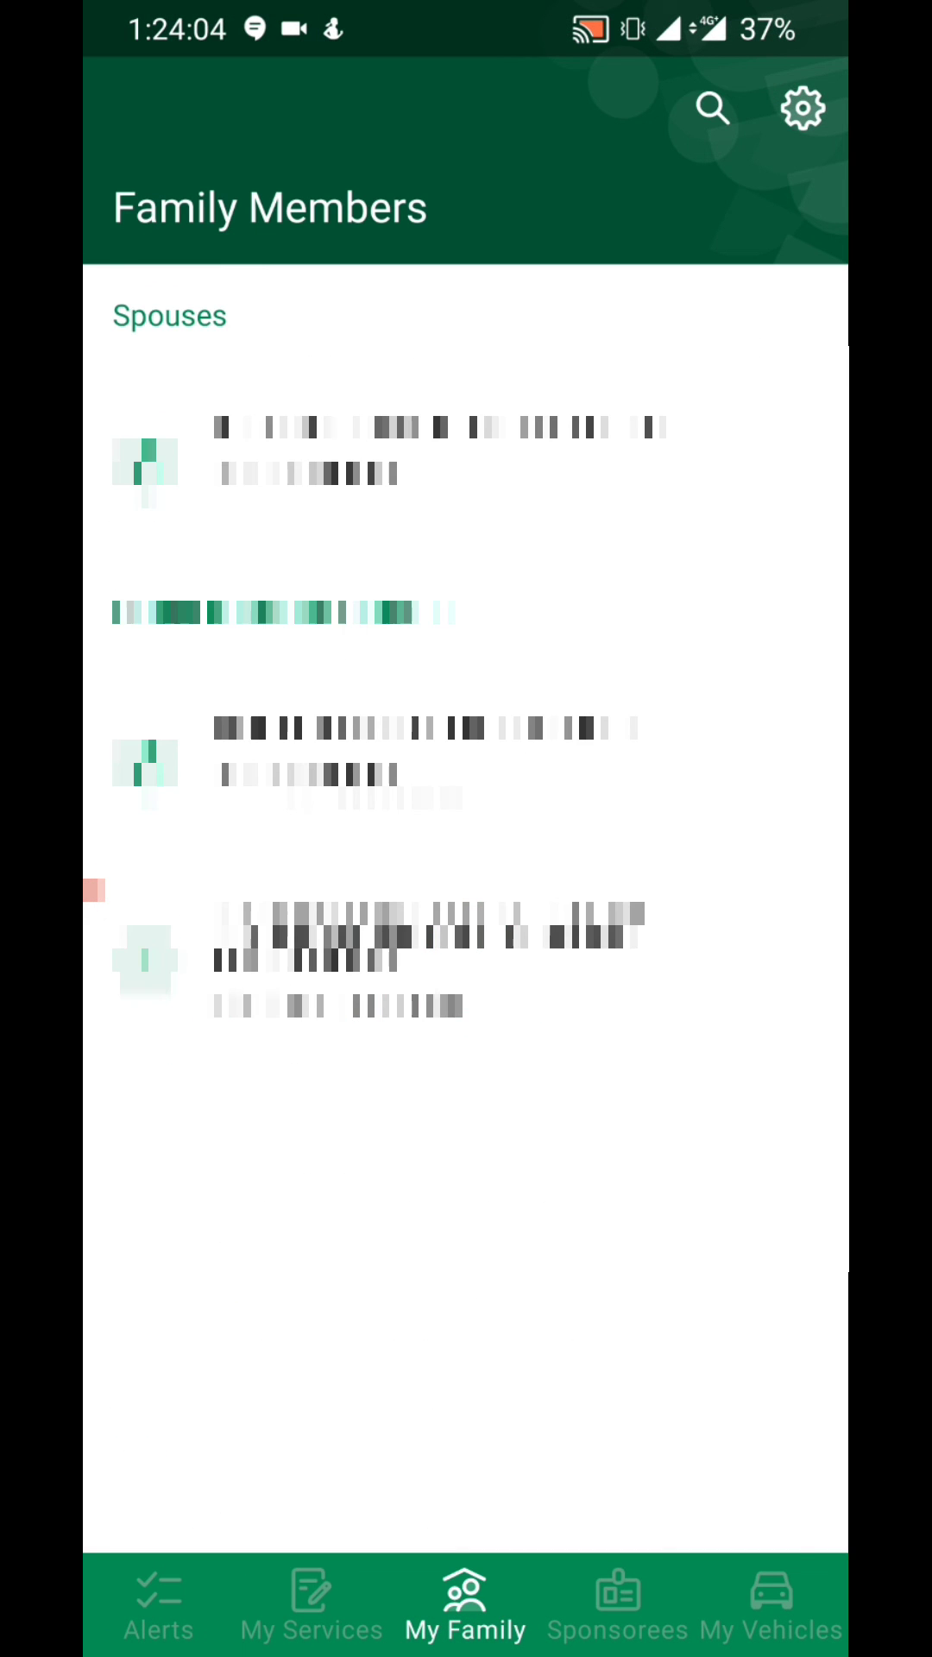